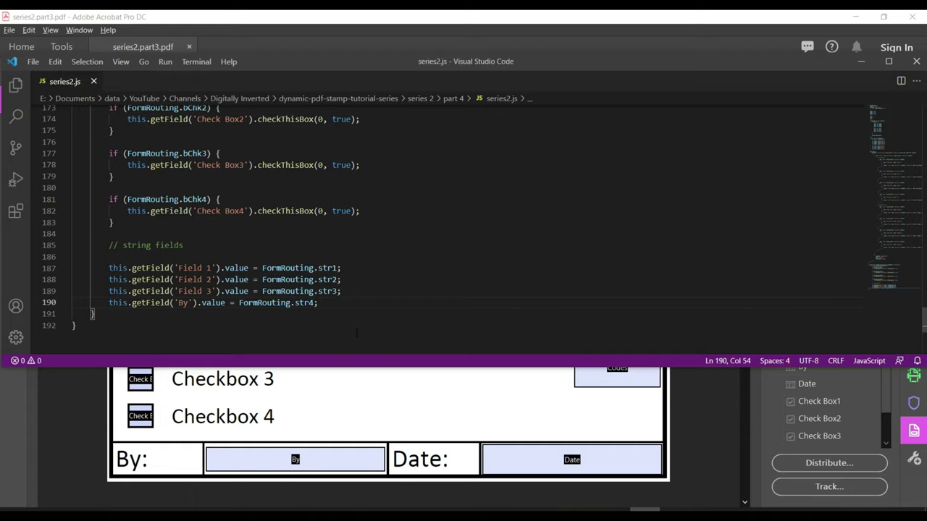
Examine the string field assignments at the end of the series2.js script
key("Up")
key("Up")
key("Up")
key("Up")
key("Up")
key("Up")
key("Down")
key("Down")
key("Down")
key("Down")
key("Down")
key("Down")
key("Down")
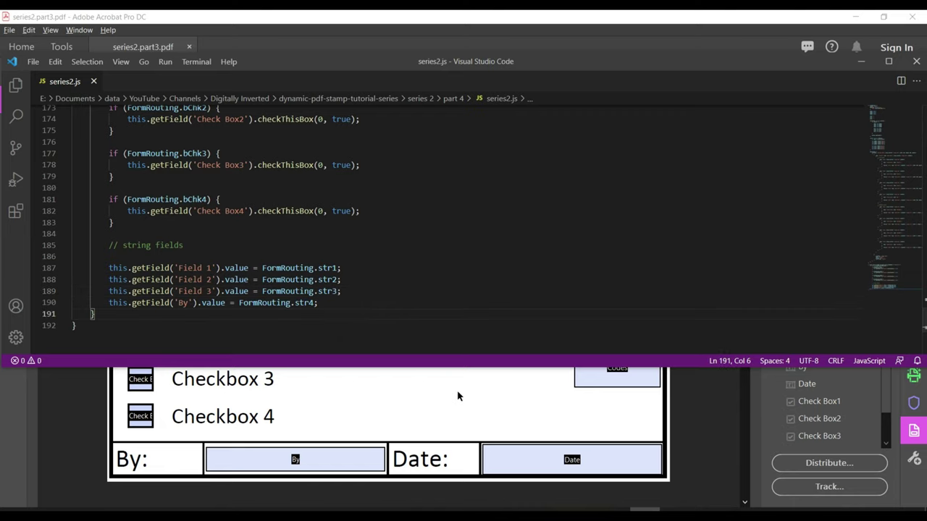
Switch to Acrobat and open the calculation settings of the Date form field
left_click(417, 234)
left_click(475, 403)
right_click(578, 468)
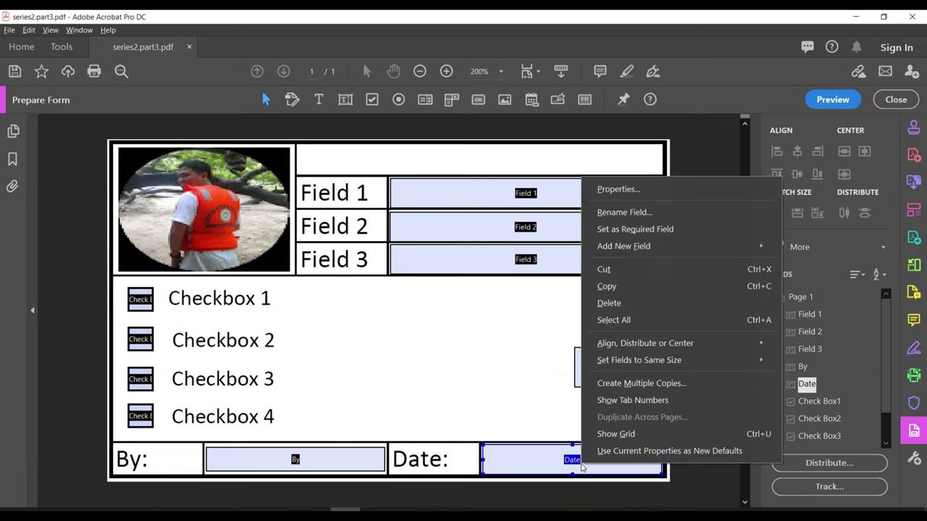
left_click(644, 191)
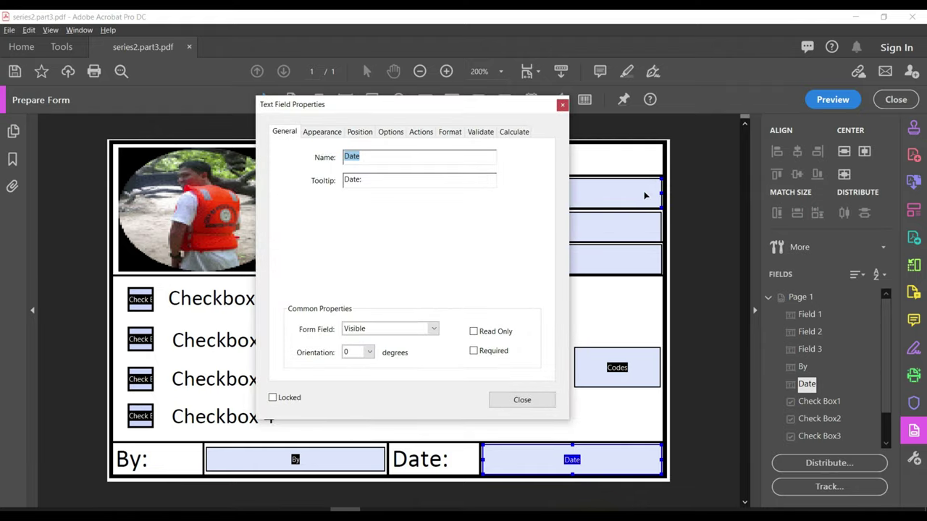
left_click(516, 133)
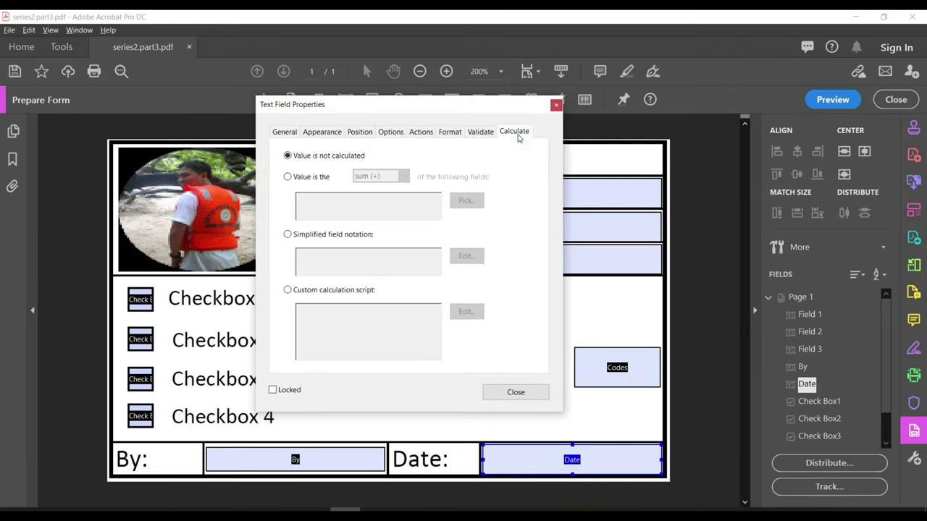
left_click(326, 291)
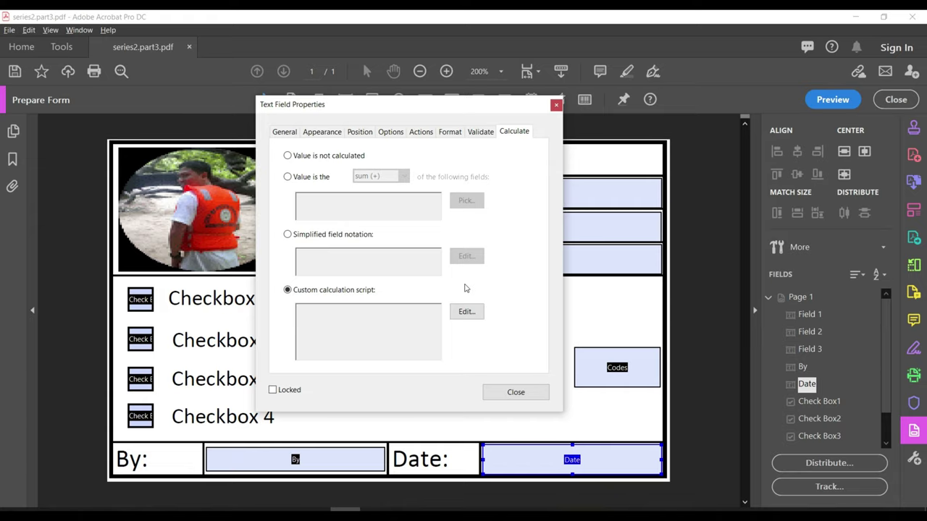
left_click(468, 312)
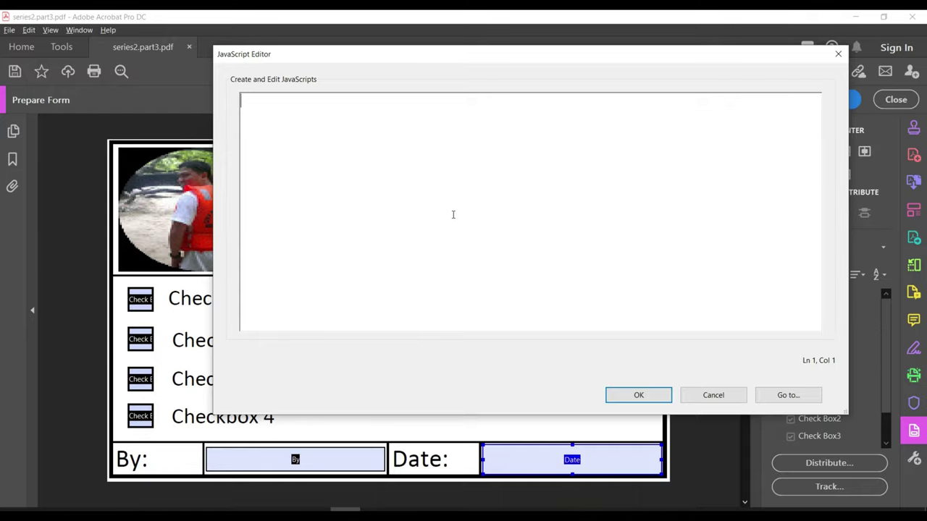
type("this.getFiel")
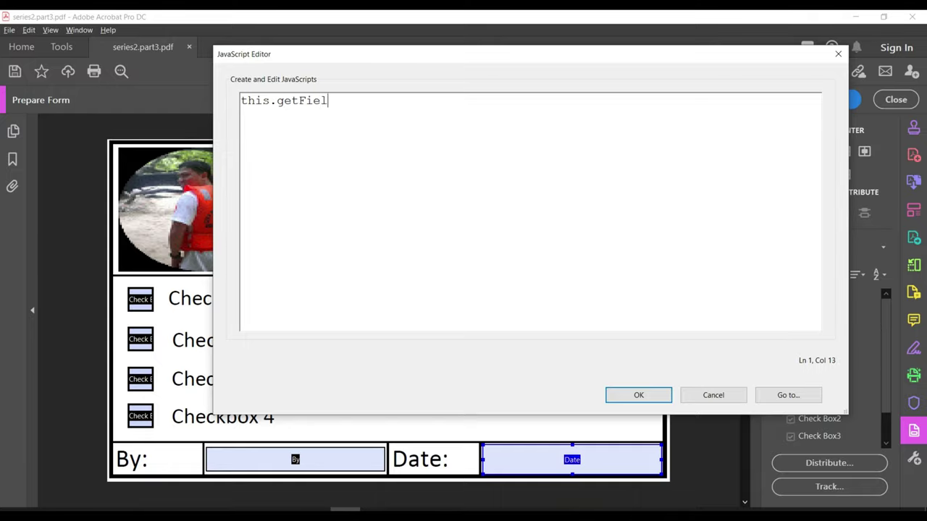
type("d(")
left_click(700, 437)
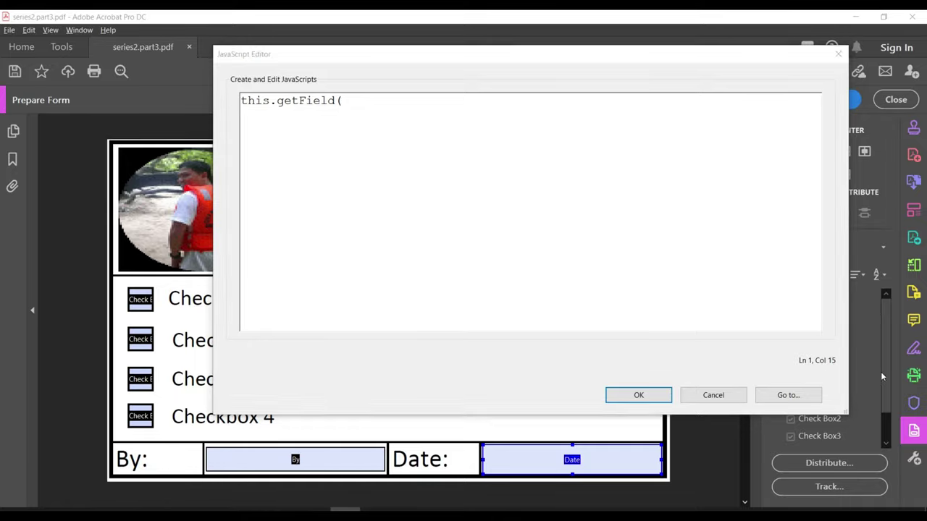
left_click(656, 397)
left_click(719, 397)
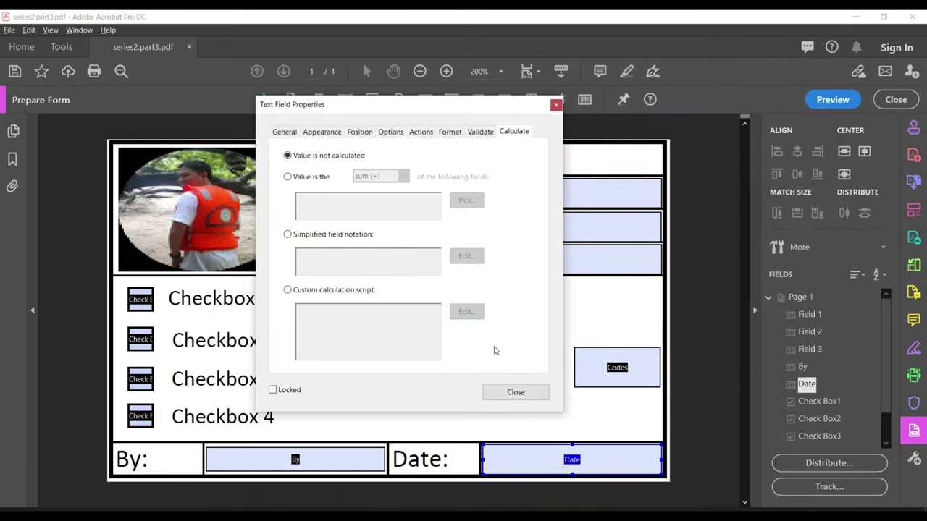
Create a custom calculation script for the Date field, beginning with this.getField("Date" in double quotes
left_click(362, 290)
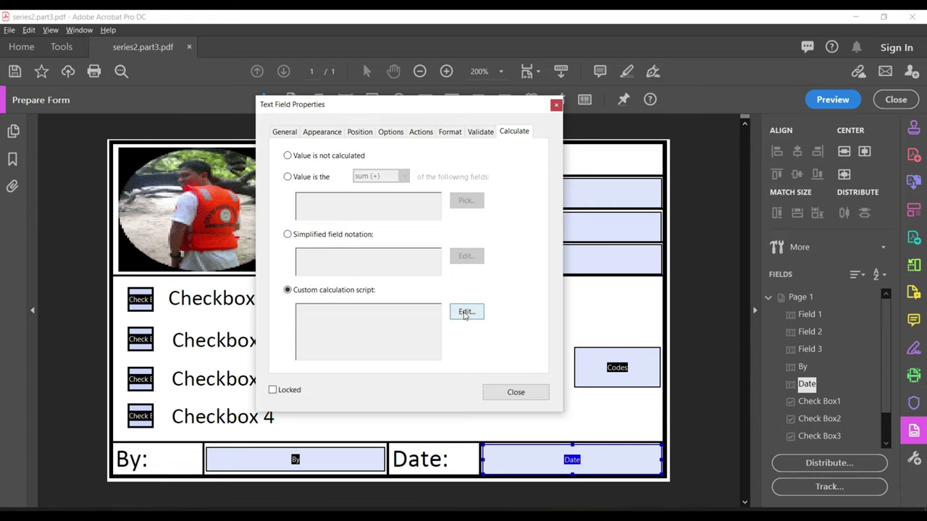
left_click(465, 312)
type("th")
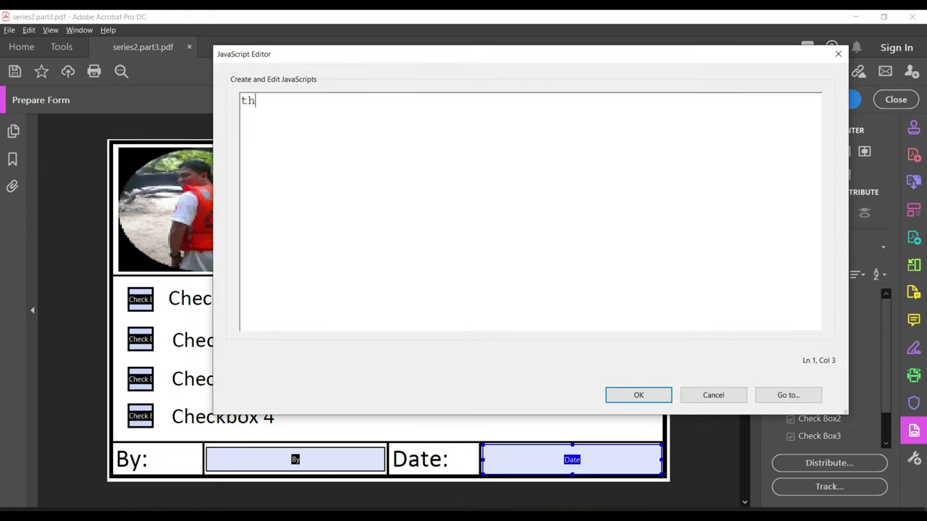
type("is.getField('")
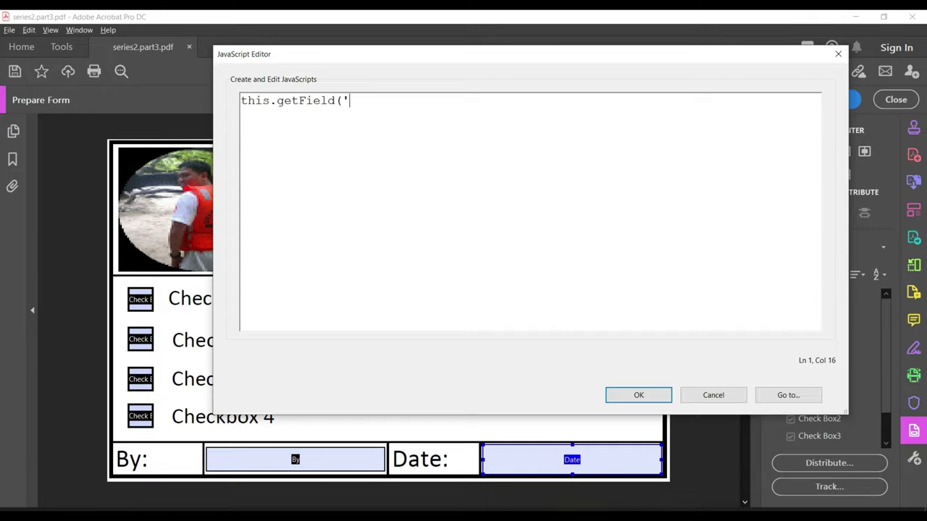
type("Date'")
key("BackSpace")
key("BackSpace")
key("BackSpace")
key("BackSpace")
key("BackSpace")
key("BackSpace")
type("\"Date\"")
left_click(358, 101)
left_click(387, 101)
Complete the script with ).value = util.printd("dd/mm/yyyy", new Date()); then accept it, close the field's properties and save the form
type(").value = util")
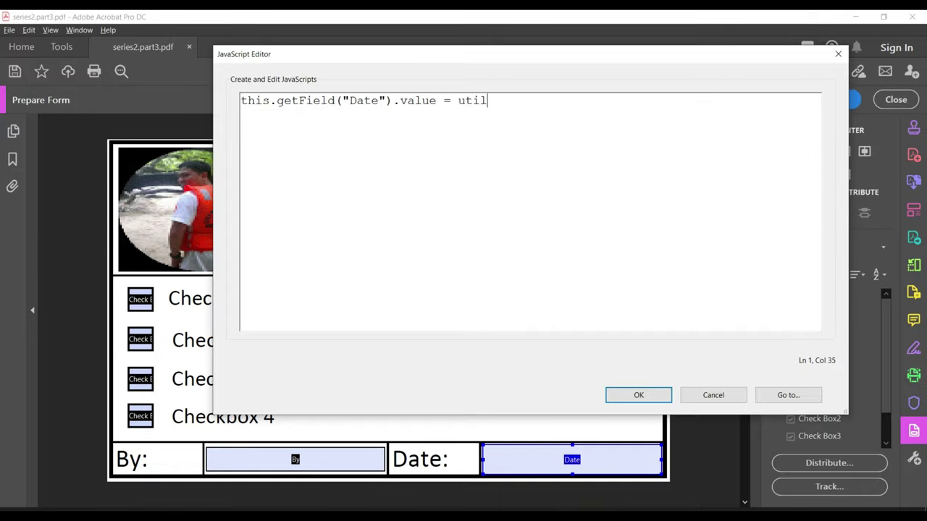
type(".printd(\"dd/mmm")
key("BackSpace")
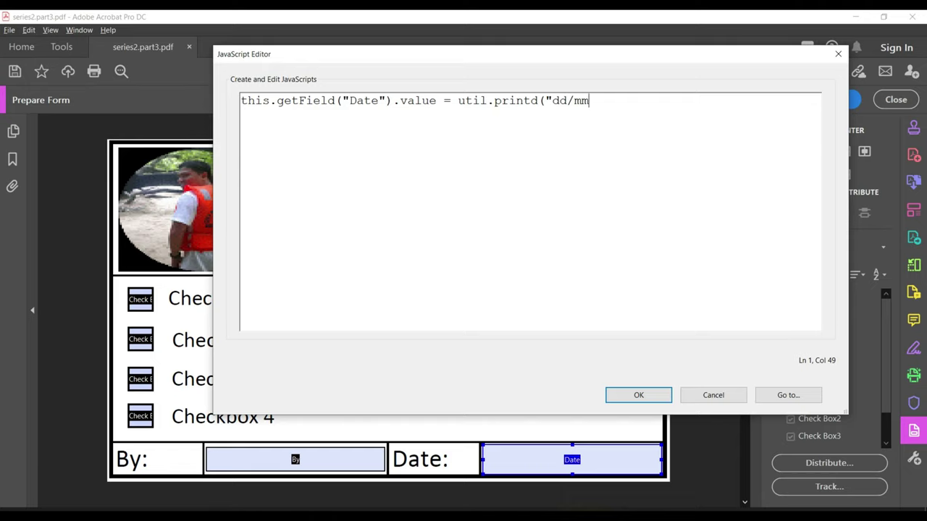
type("/yyyy\", new DAte()")
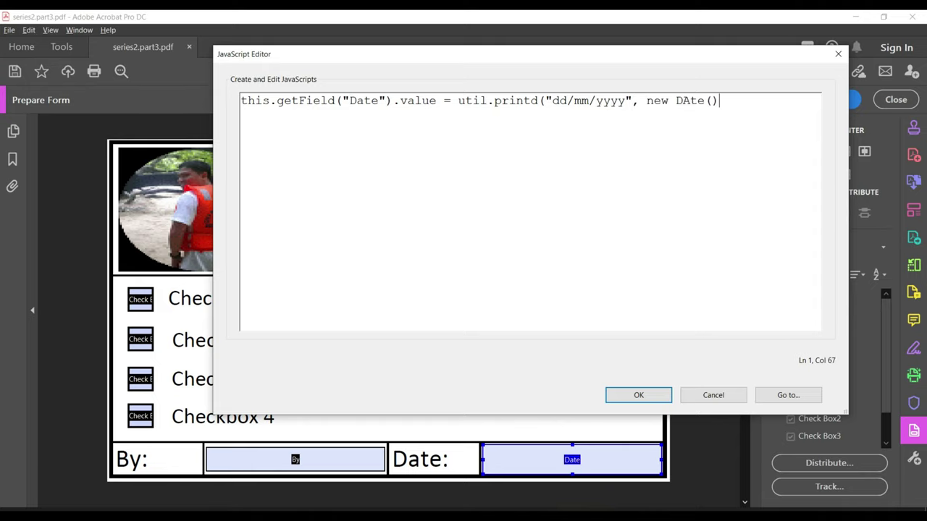
key("BackSpace")
key("BackSpace")
key("BackSpace")
key("BackSpace")
key("BackSpace")
type("ate())")
left_click(635, 399)
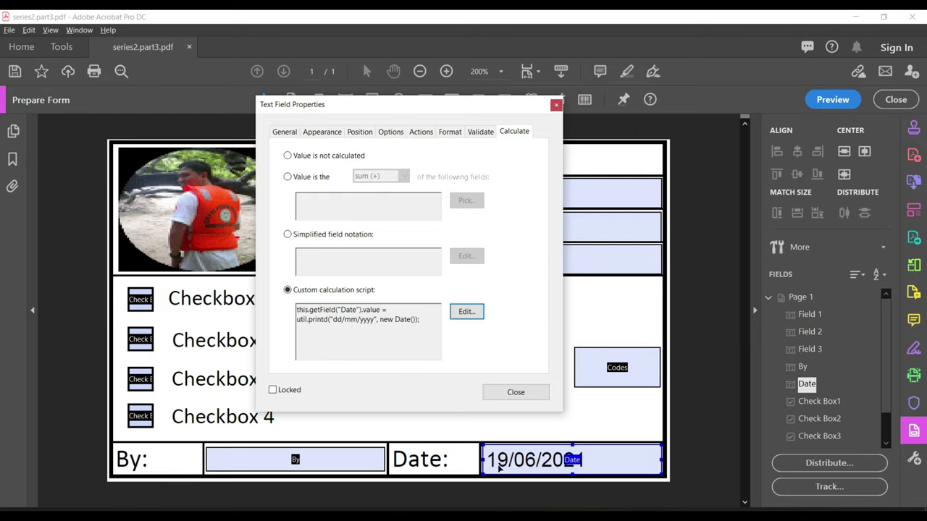
left_click(516, 392)
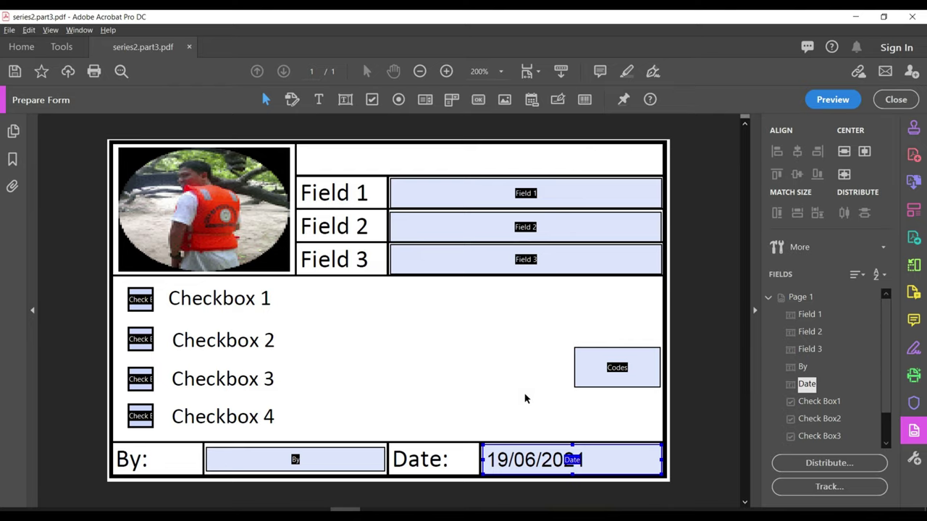
left_click(525, 398)
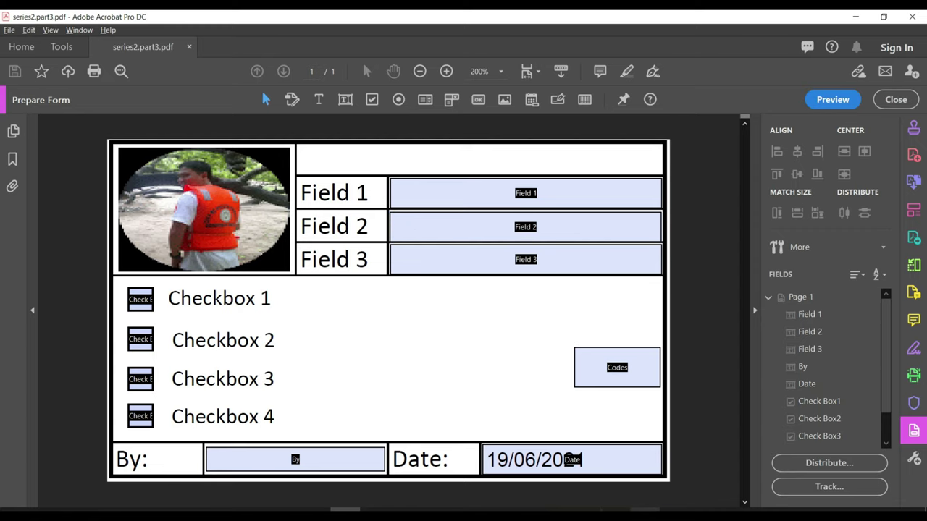
Switch to Visual Studio Code and copy the entire contents of series2.js
key("alt+Tab")
left_click(385, 292)
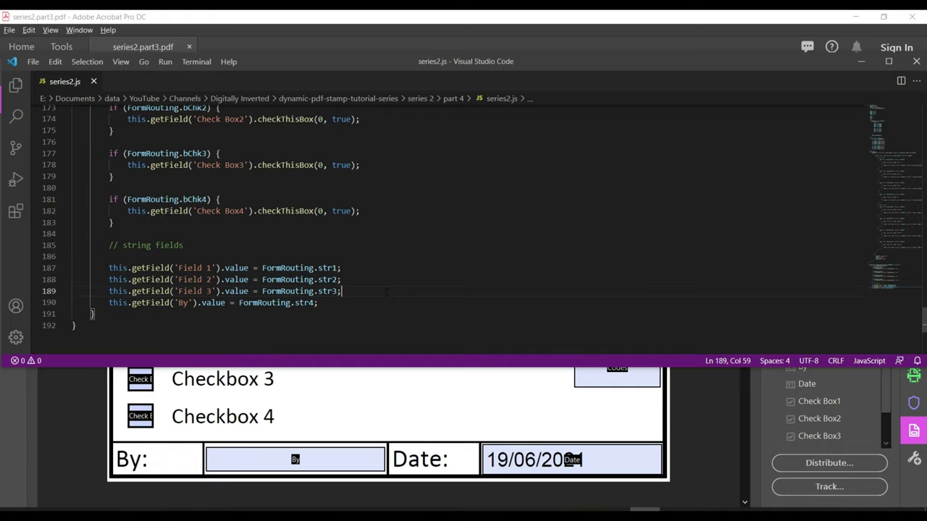
left_click(386, 291)
key("ctrl+a")
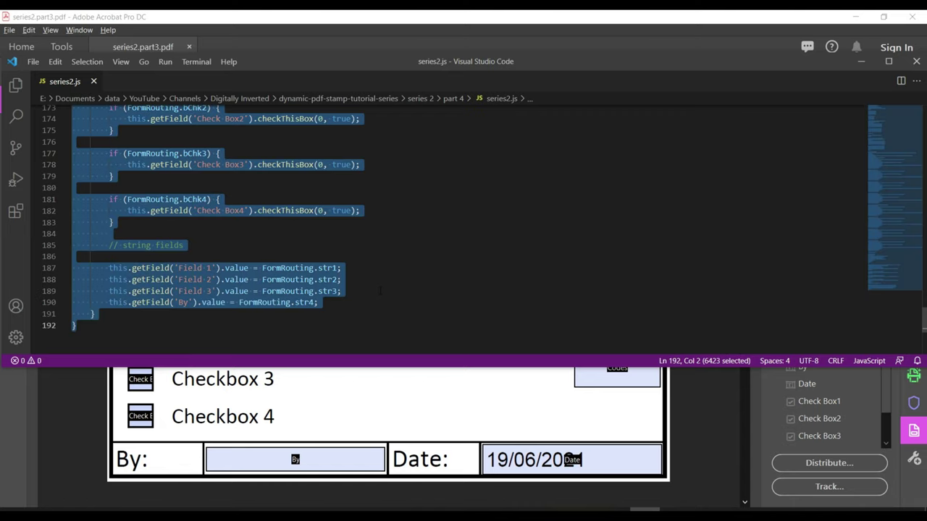
right_click(305, 288)
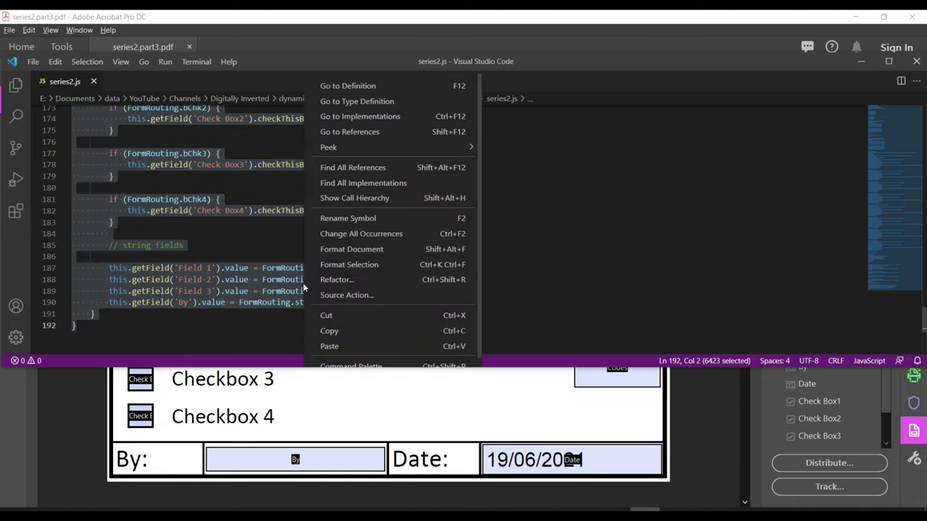
left_click(353, 331)
Return to Acrobat and paste the copied code as the Codes field's custom calculation script, closing its properties
left_click(424, 406)
left_click(611, 367)
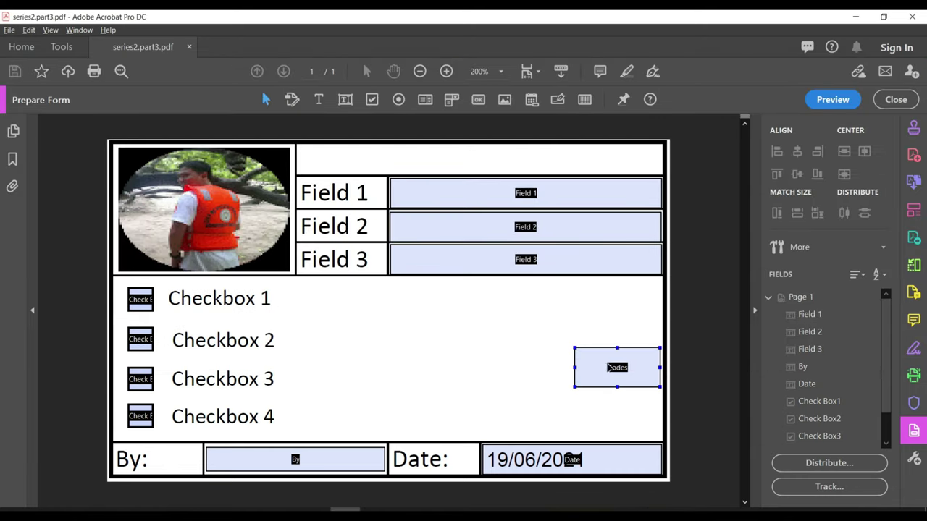
right_click(610, 367)
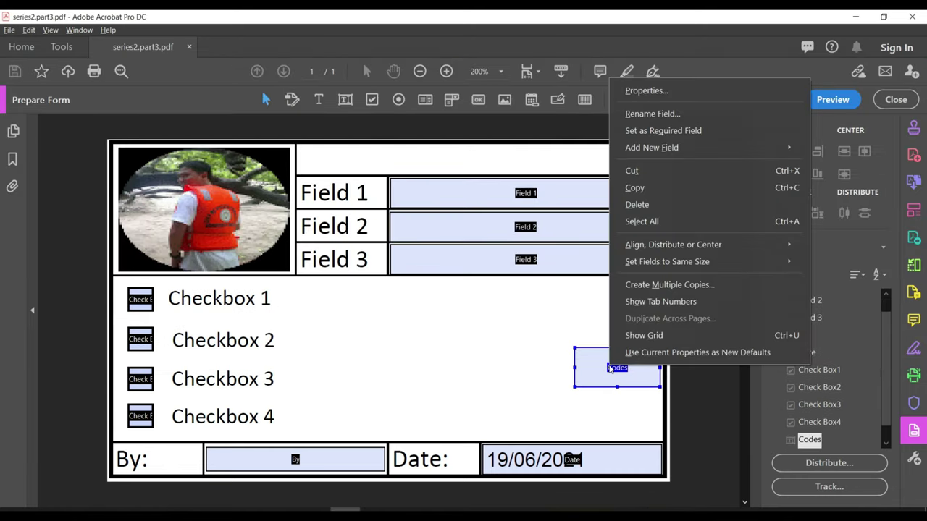
left_click(667, 90)
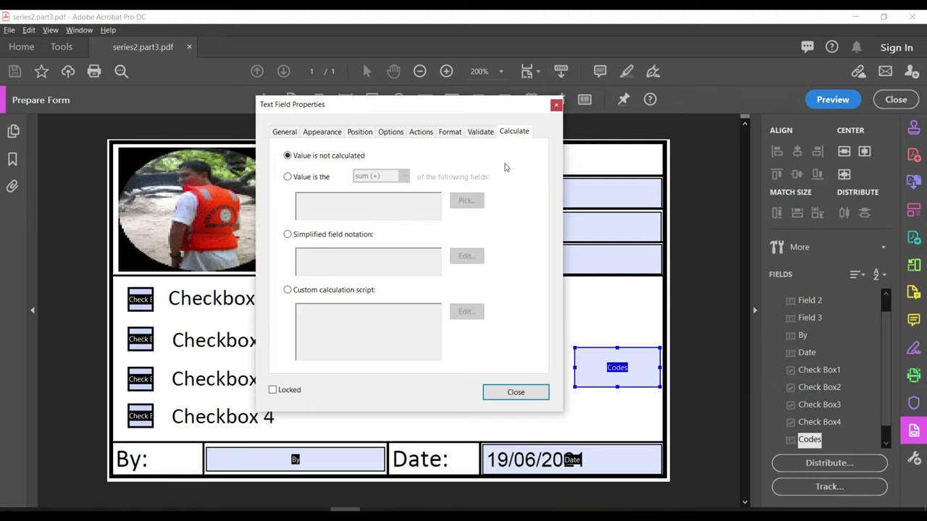
left_click(515, 132)
left_click(287, 290)
left_click(467, 313)
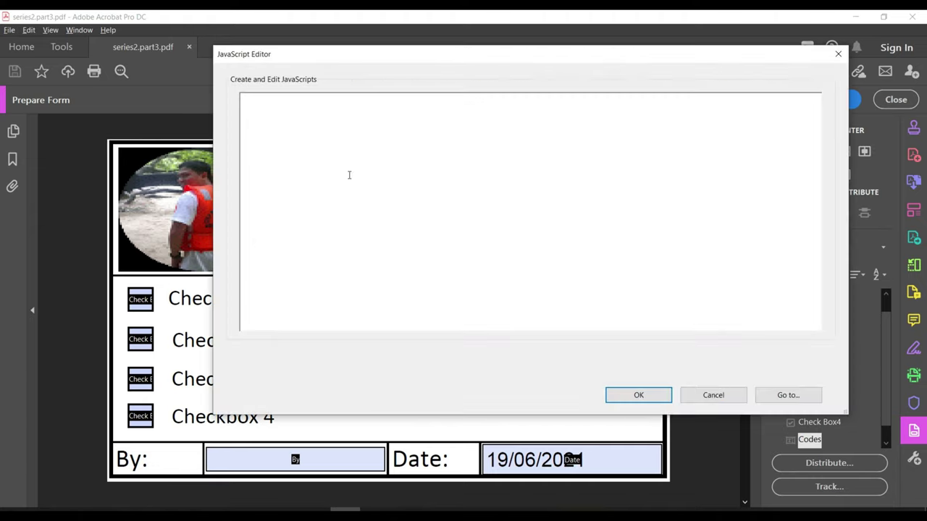
right_click(348, 175)
left_click(370, 202)
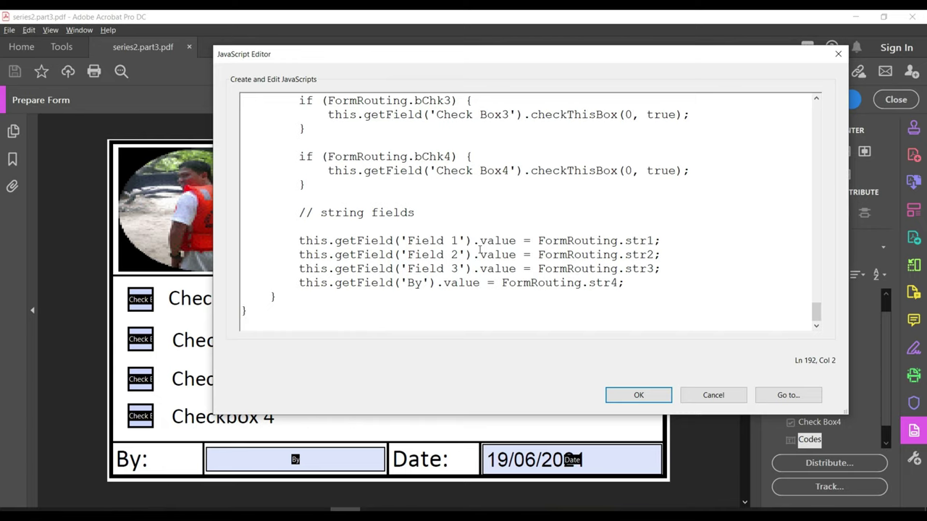
left_click(622, 396)
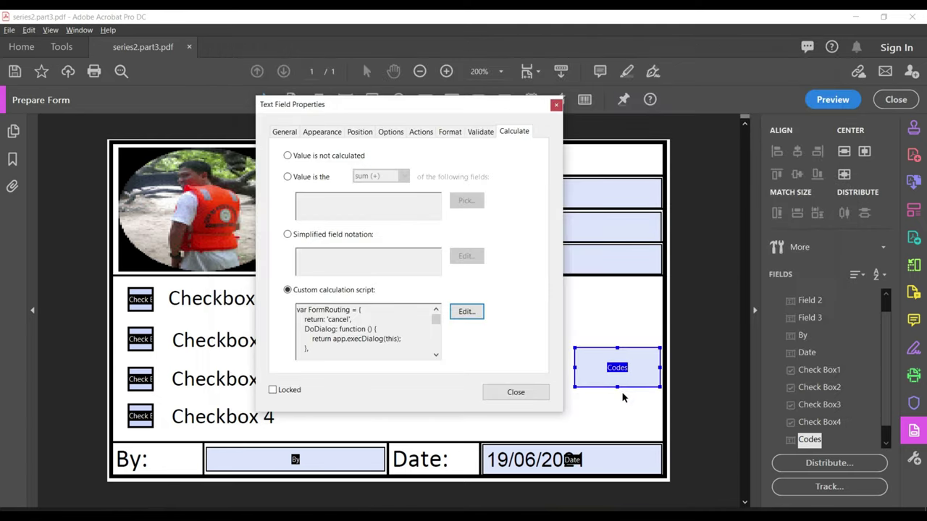
left_click(518, 395)
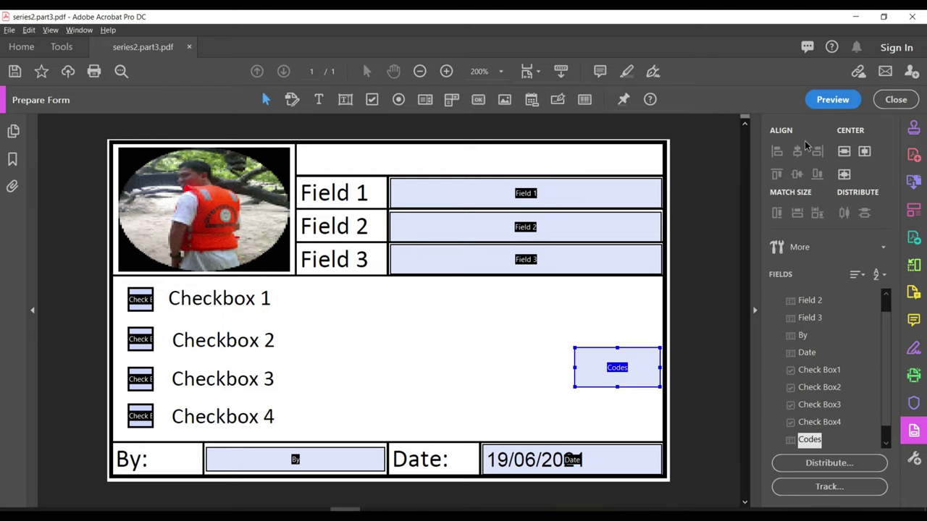
Deselect the Codes field, save the form and close Acrobat
left_click(659, 199, "shift")
left_click(658, 200)
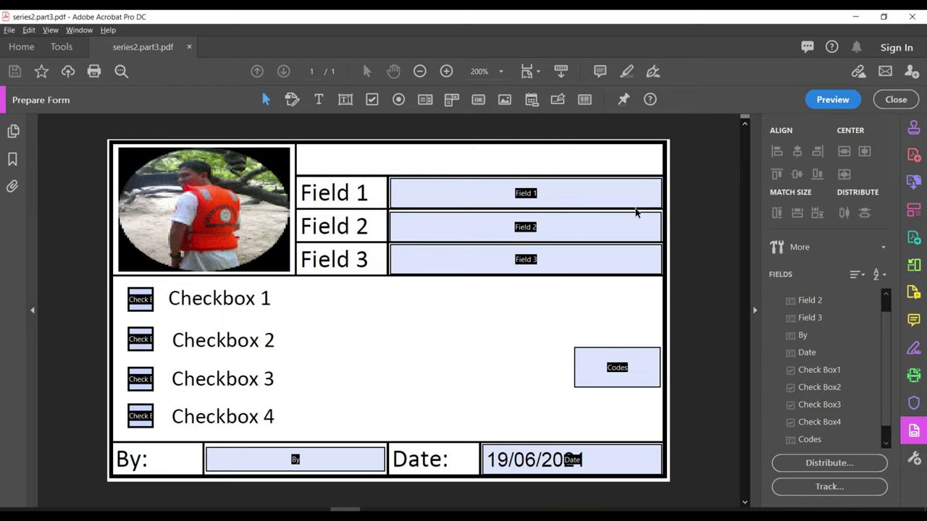
key("Escape")
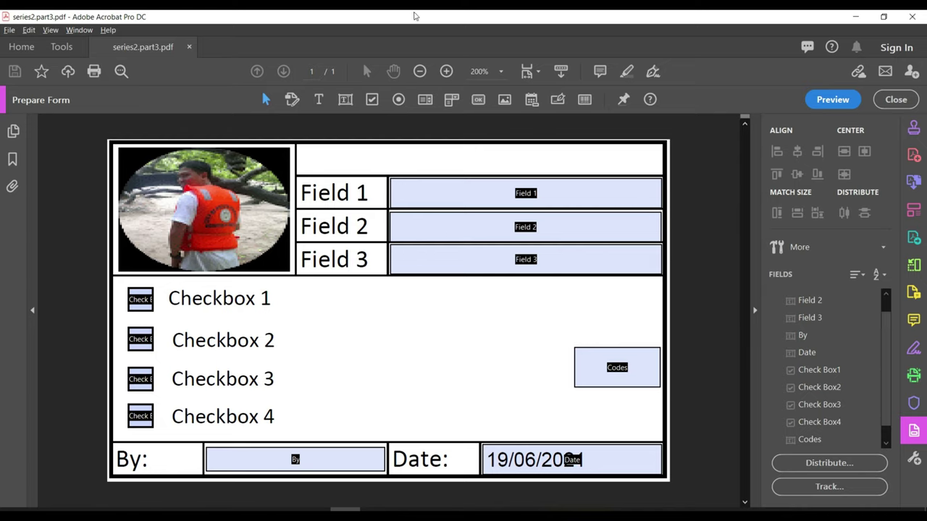
left_click(913, 20)
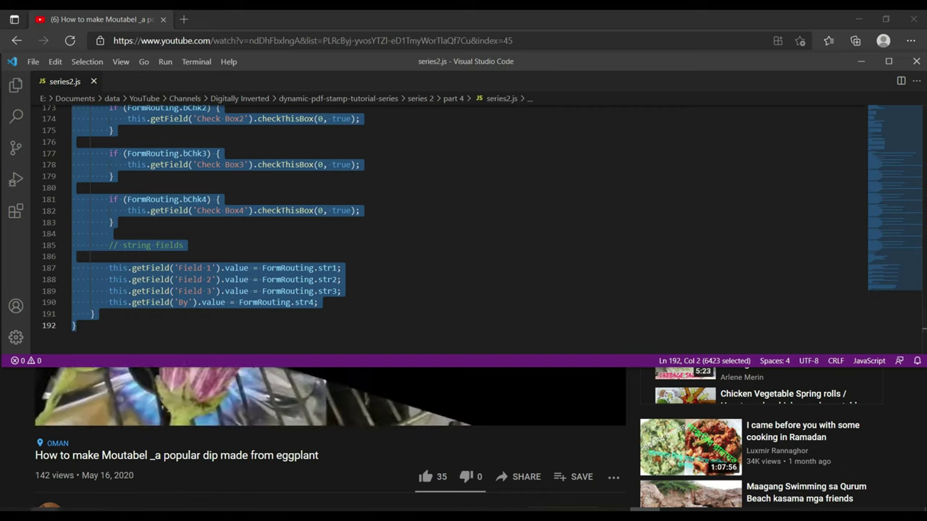
Switch to File Explorer, place a copy of the form named series2.part6.pdf in the part 6 folder, and return to series 2
left_click(54, 513)
left_click(52, 470)
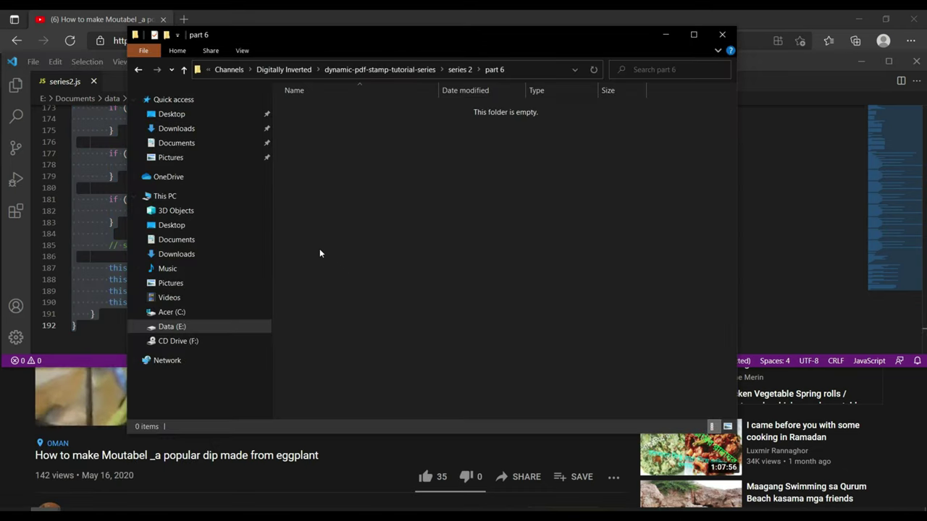
left_click(460, 69)
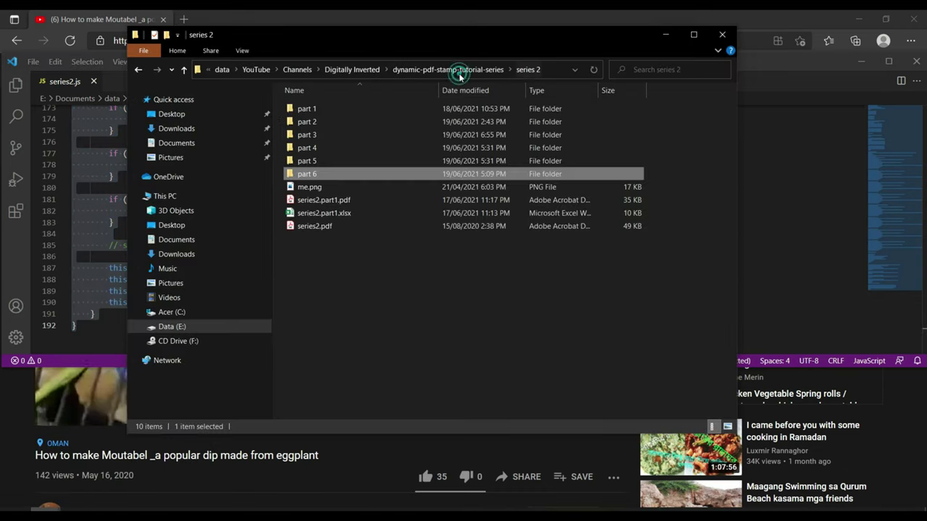
key("Return")
left_click(372, 274)
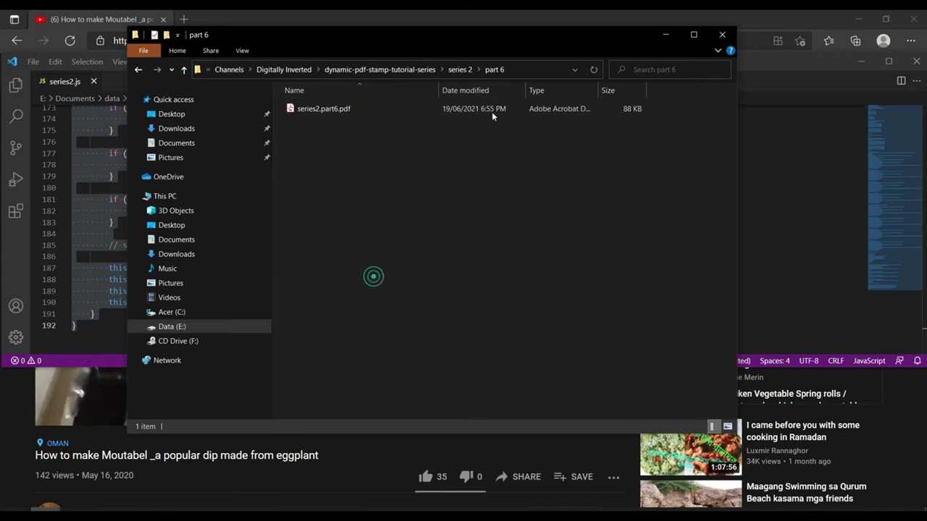
left_click(457, 69)
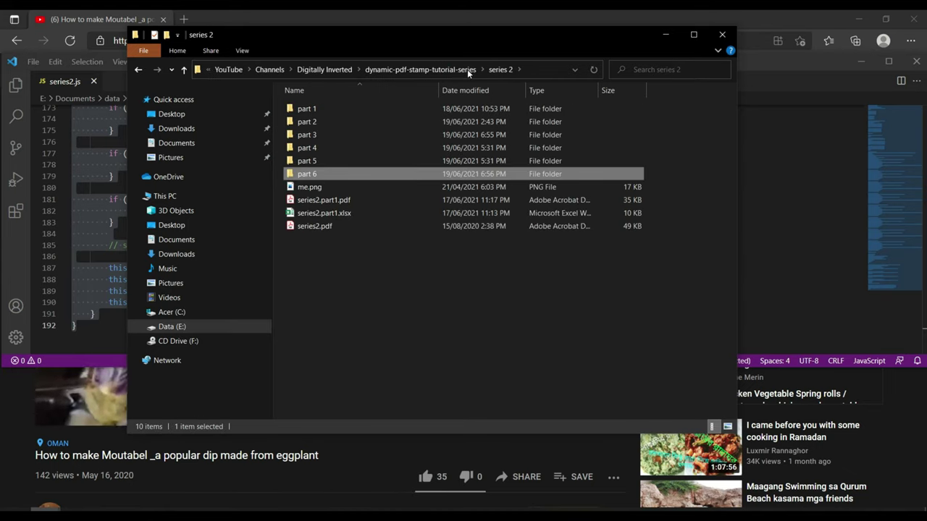
Open the part 6 folder and copy series2.part6.pdf
double_click(316, 175)
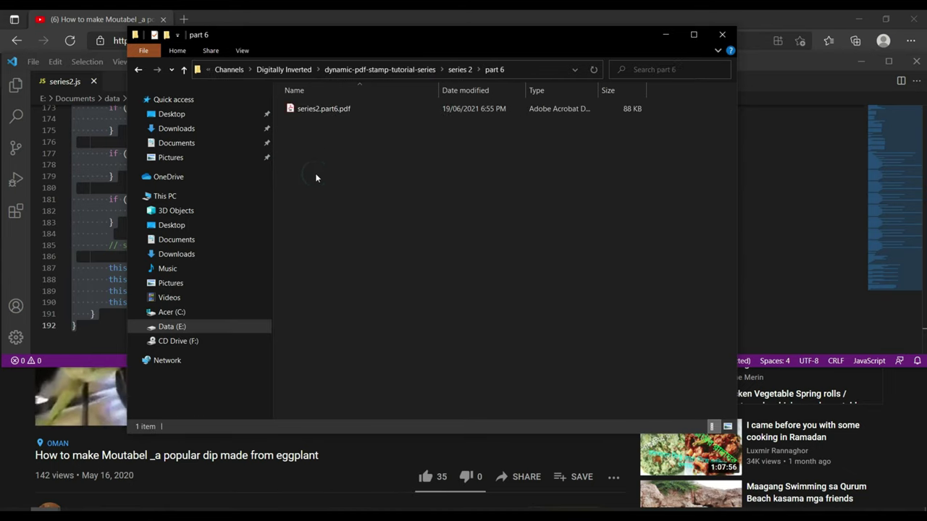
left_click(323, 110)
right_click(323, 110)
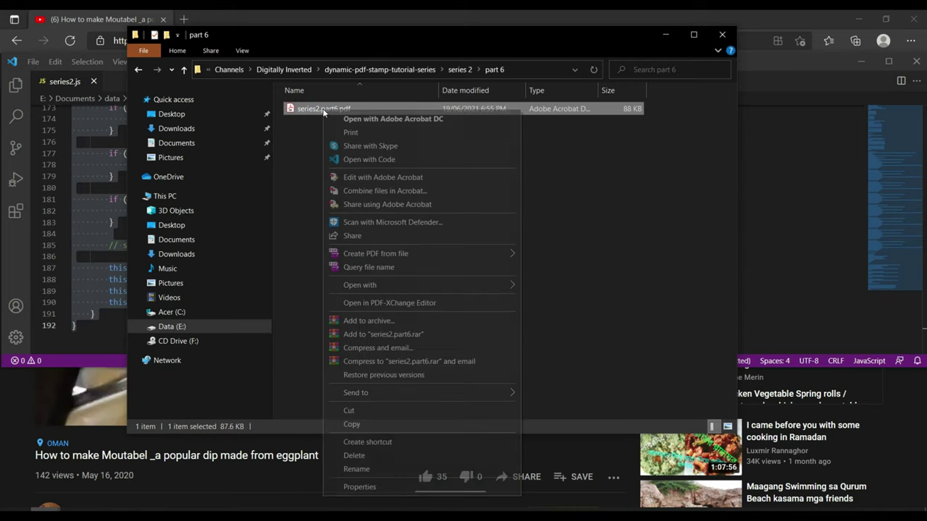
left_click(394, 423)
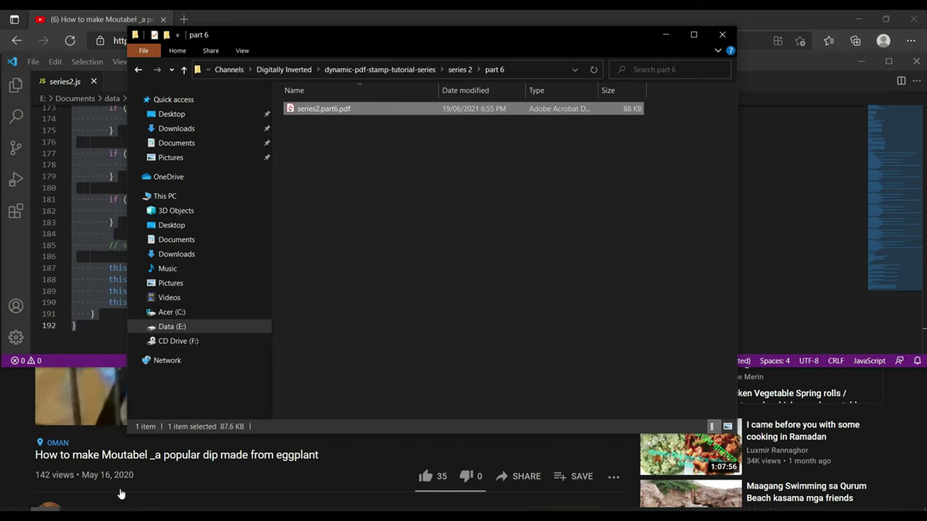
Open the Stamps folder from its desktop shortcut and paste series2.part6.pdf there, granting administrator permission
scroll(404, 438, "down", 1)
left_click(62, 510)
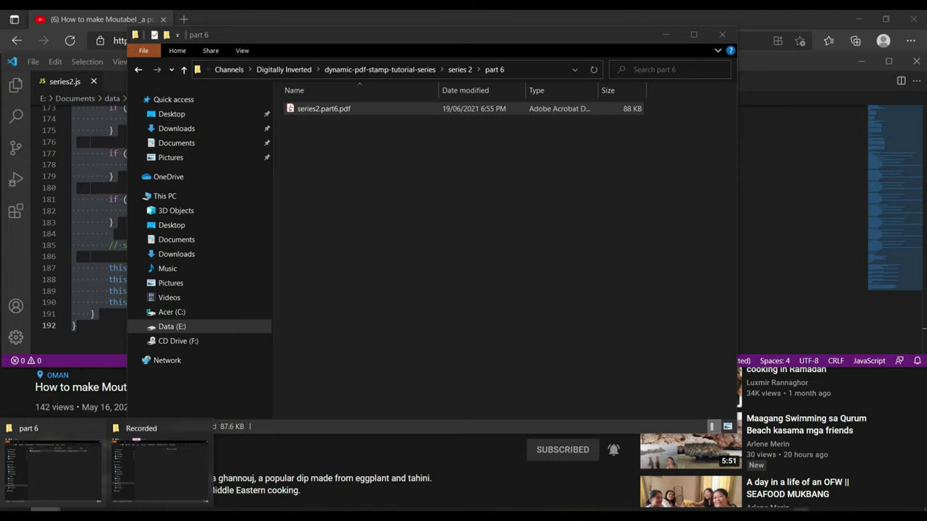
left_click(921, 509)
double_click(35, 120)
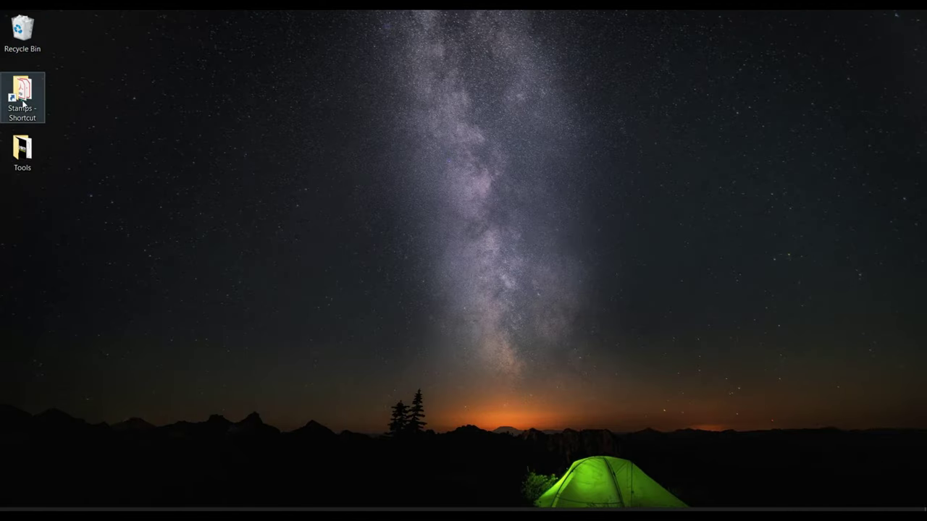
right_click(381, 210)
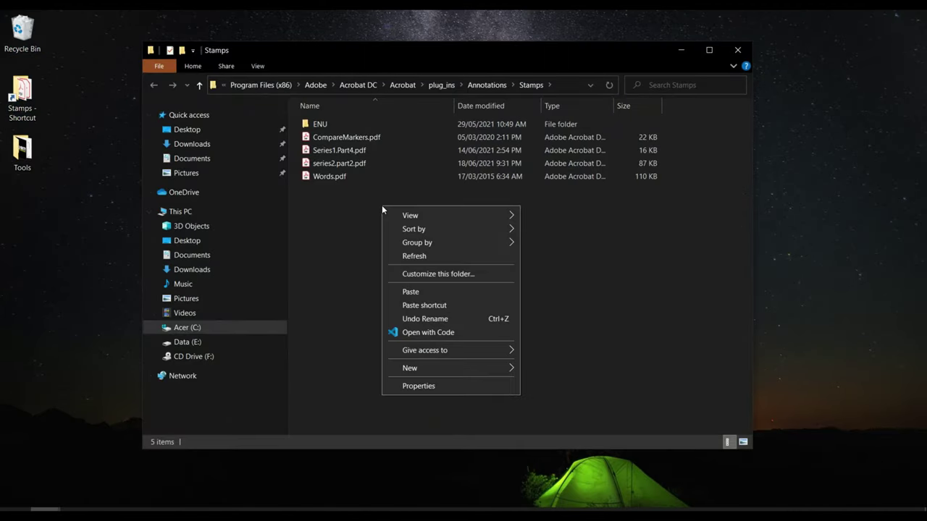
left_click(450, 295)
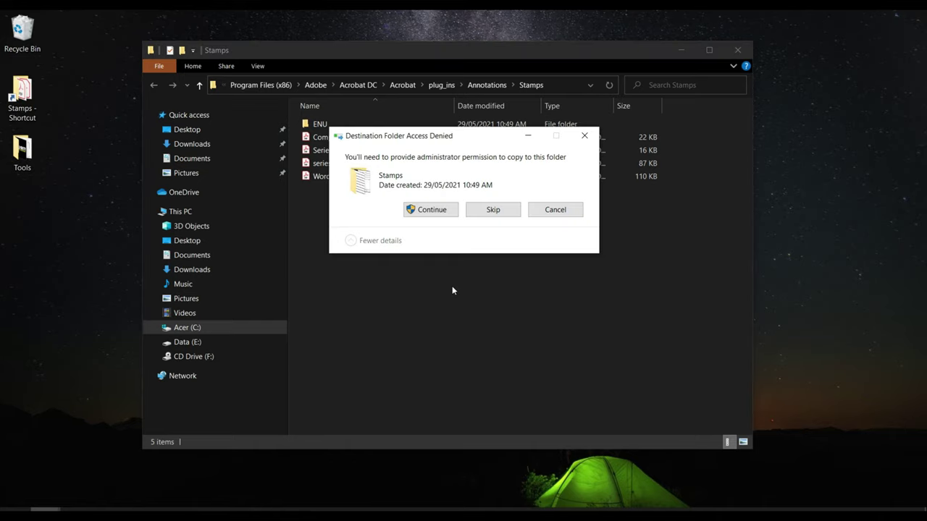
left_click(431, 210)
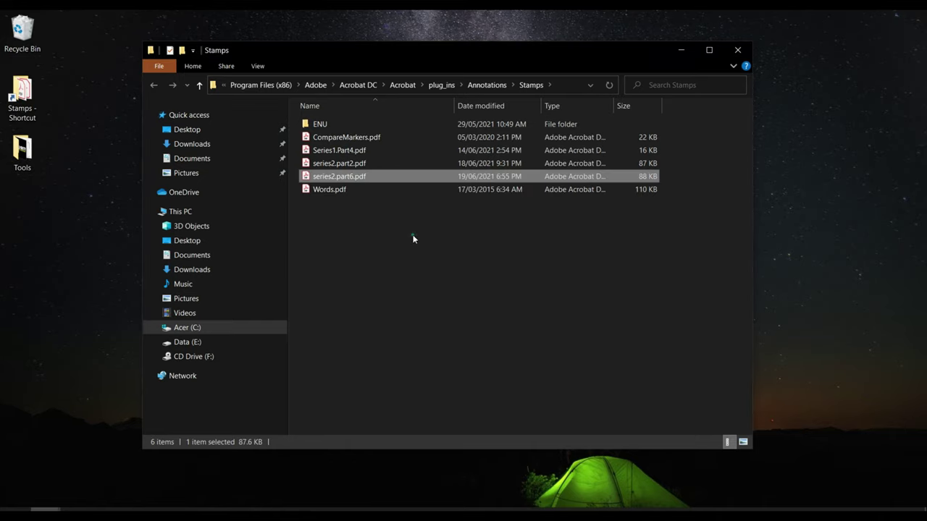
left_click(410, 326)
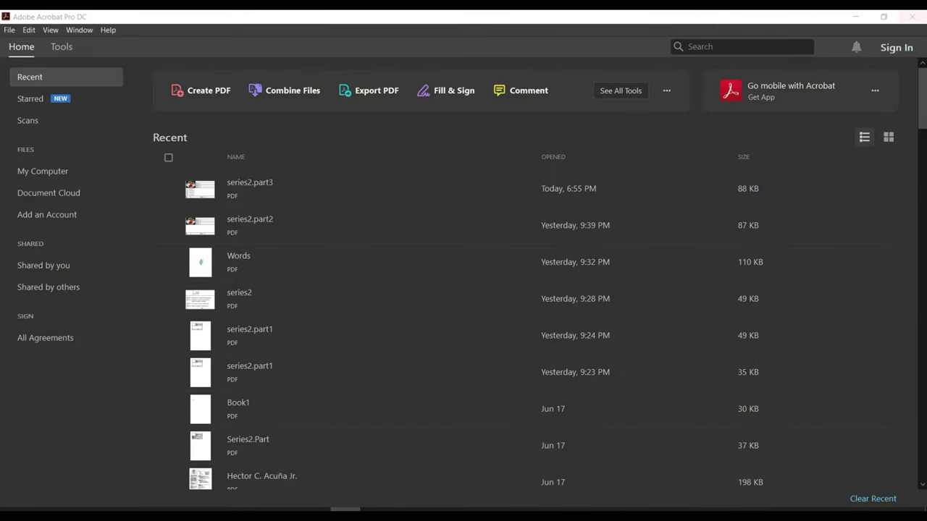
Close Acrobat and delete series2.part2.pdf from the Stamps folder, granting administrator permission
left_click(917, 22)
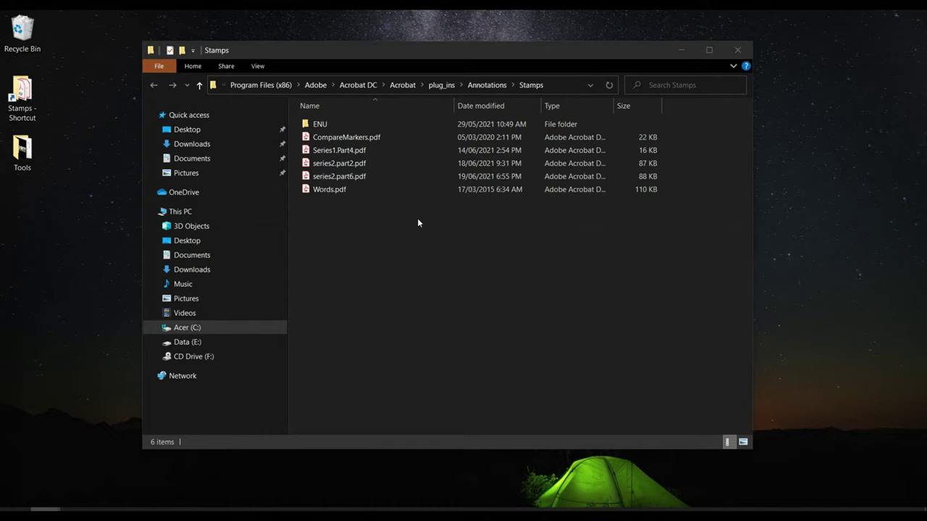
left_click(362, 165)
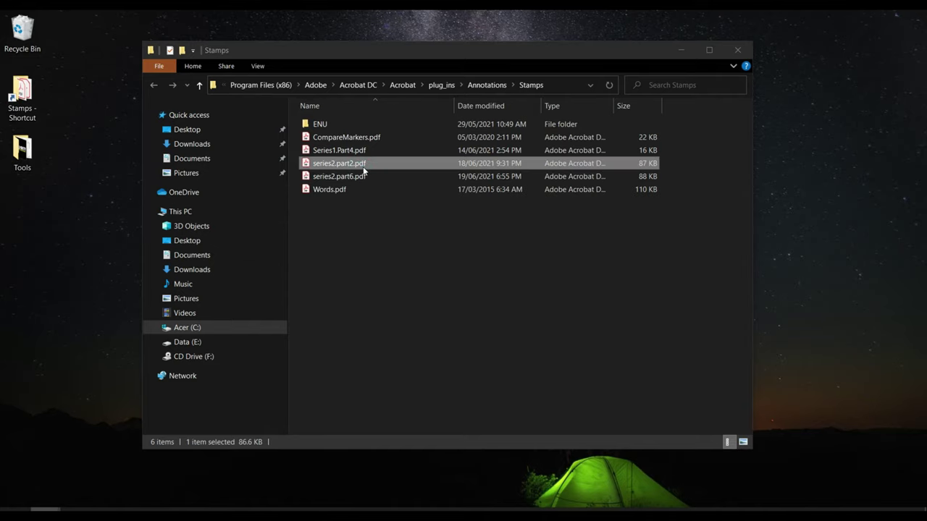
key("Delete")
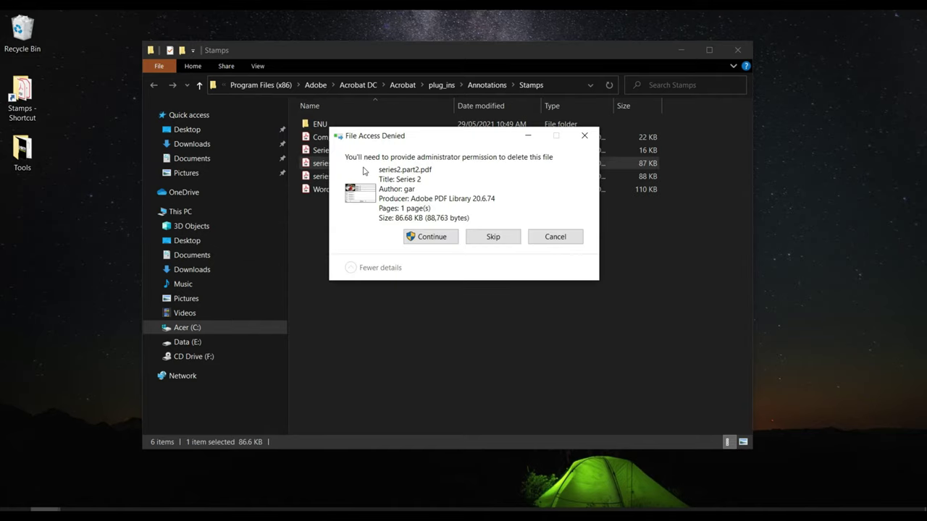
left_click(432, 236)
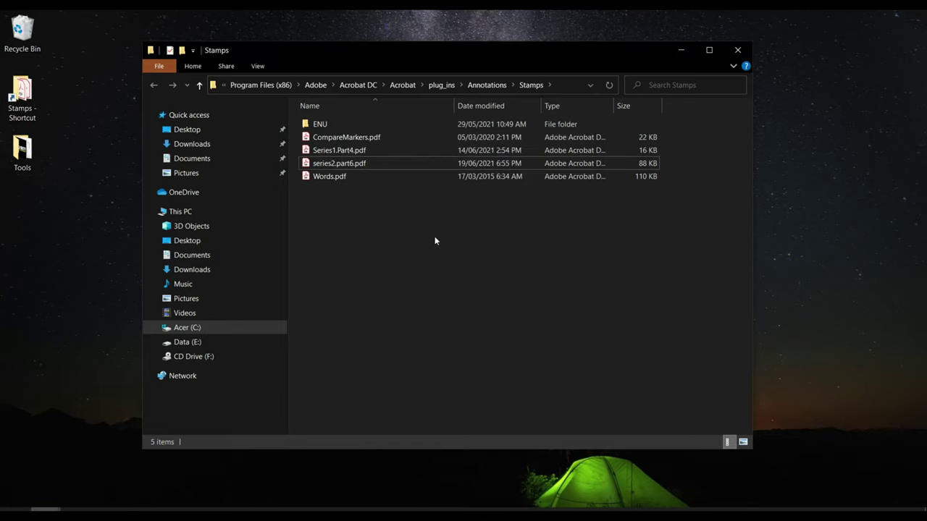
Empty the desktop's Recycle Bin and confirm the permanent deletion
right_click(22, 27)
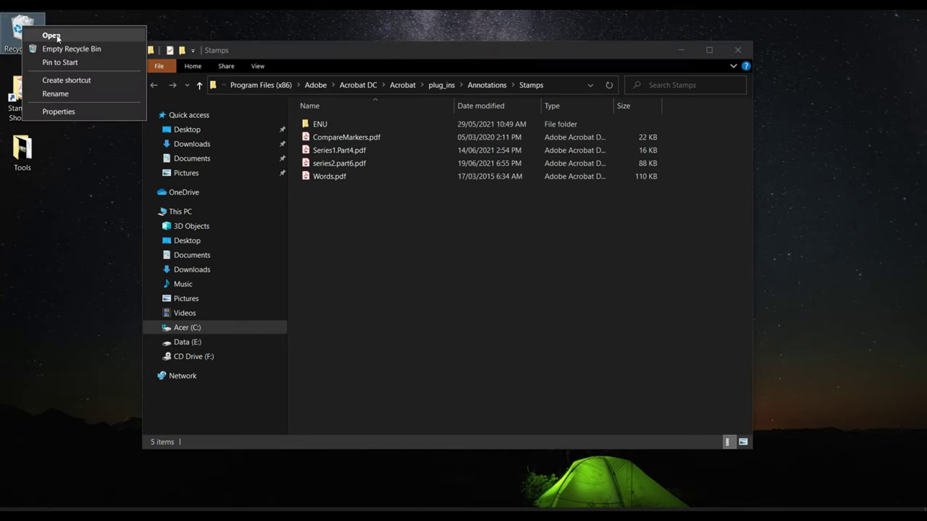
left_click(68, 46)
left_click(506, 275)
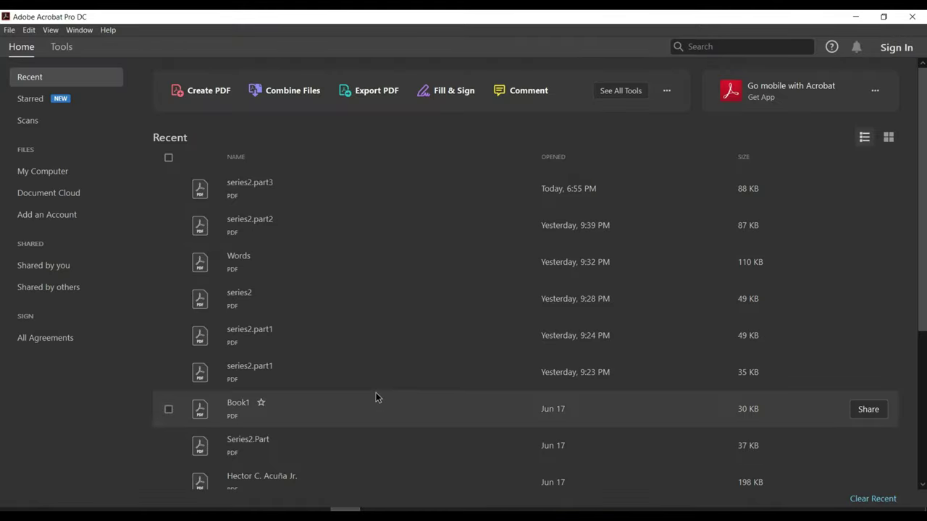
In Acrobat, find Words in the recent files list and open it
scroll(922, 137, "down", 3)
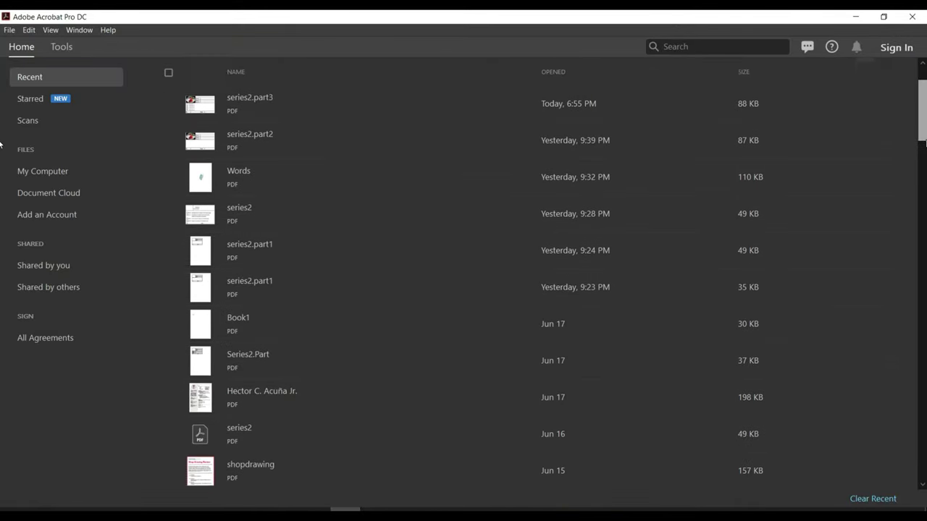
scroll(922, 134, "up", 3)
scroll(506, 218, "down", 5)
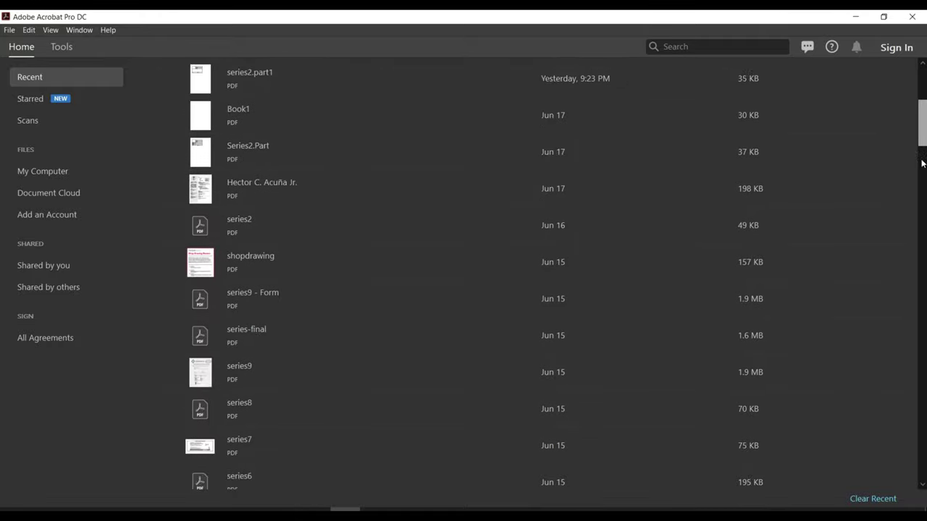
scroll(659, 150, "up", 3)
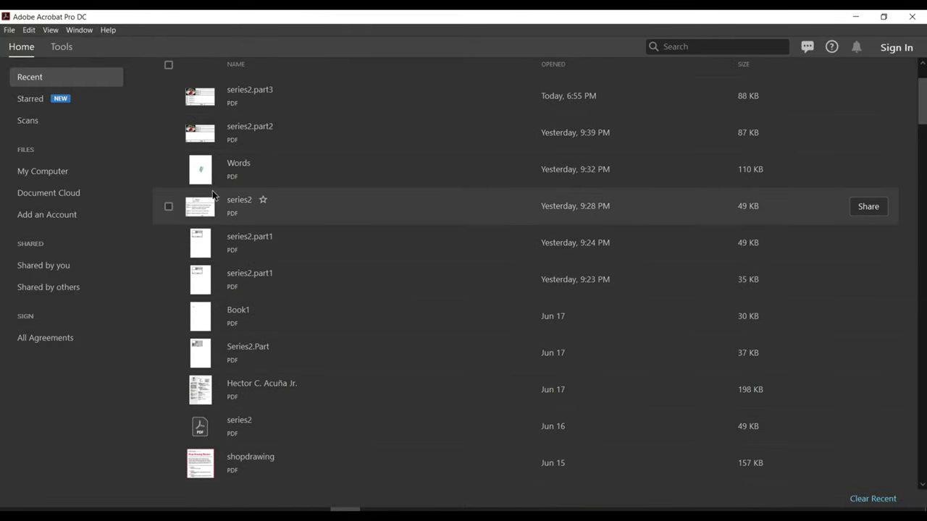
left_click(201, 166)
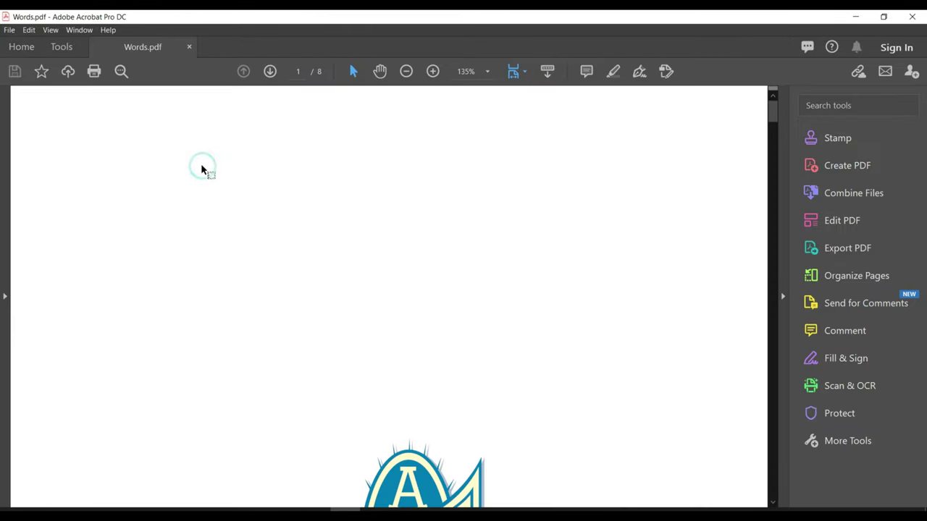
Using the Stamp tool, place the custom Series 2 stamp on the first page of Words.pdf
left_click(860, 142)
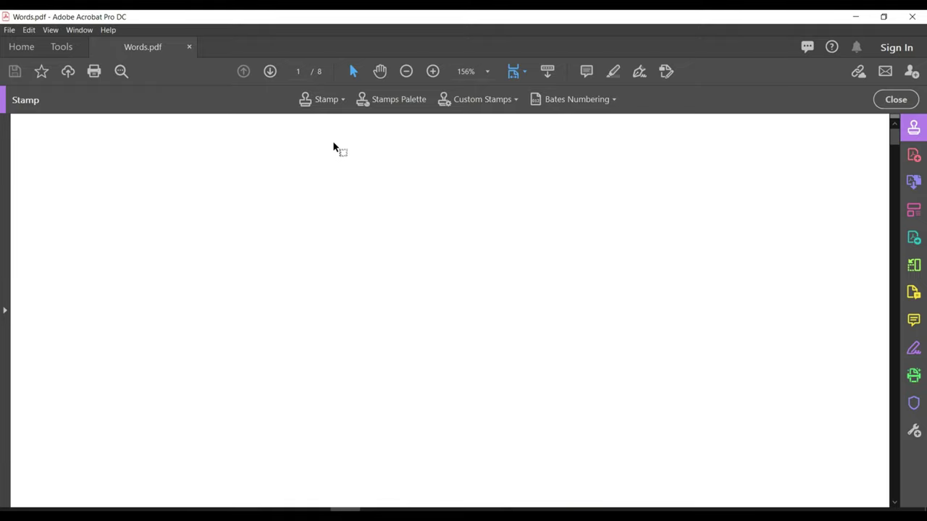
left_click(343, 106)
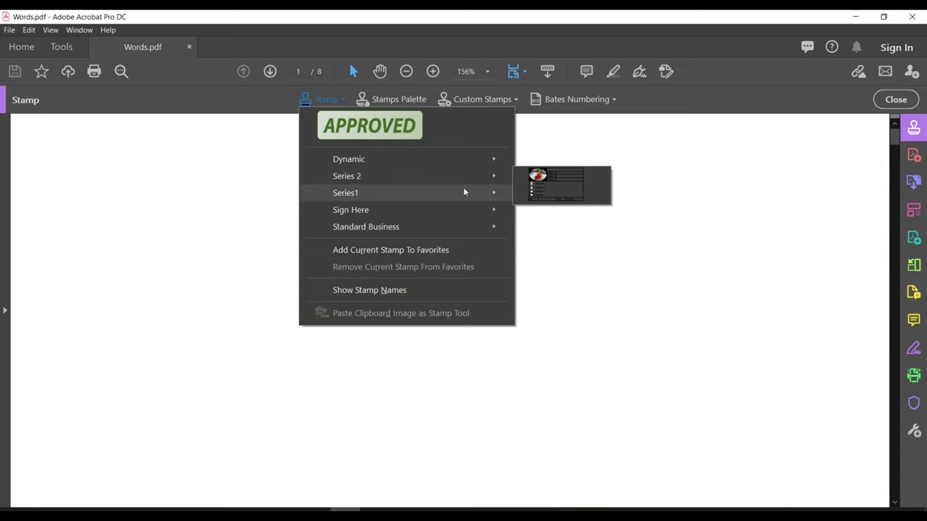
left_click(562, 185)
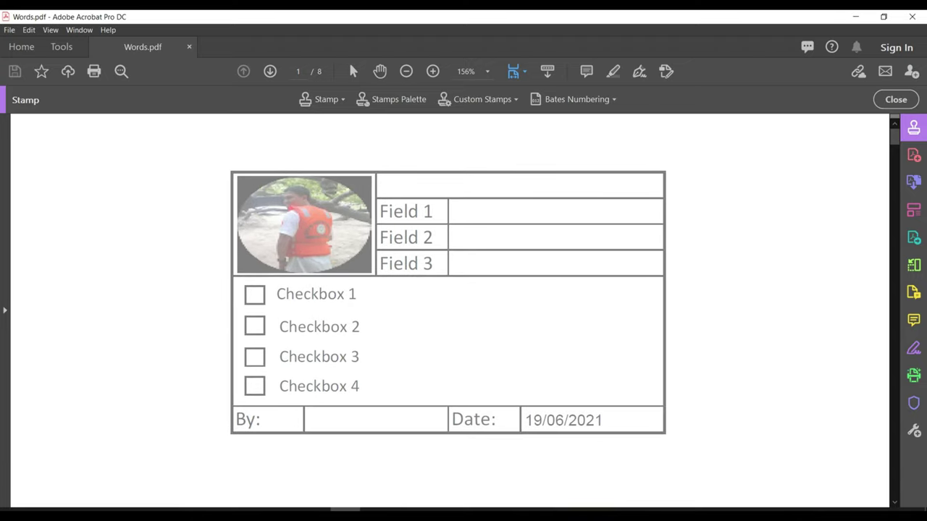
left_click(448, 303)
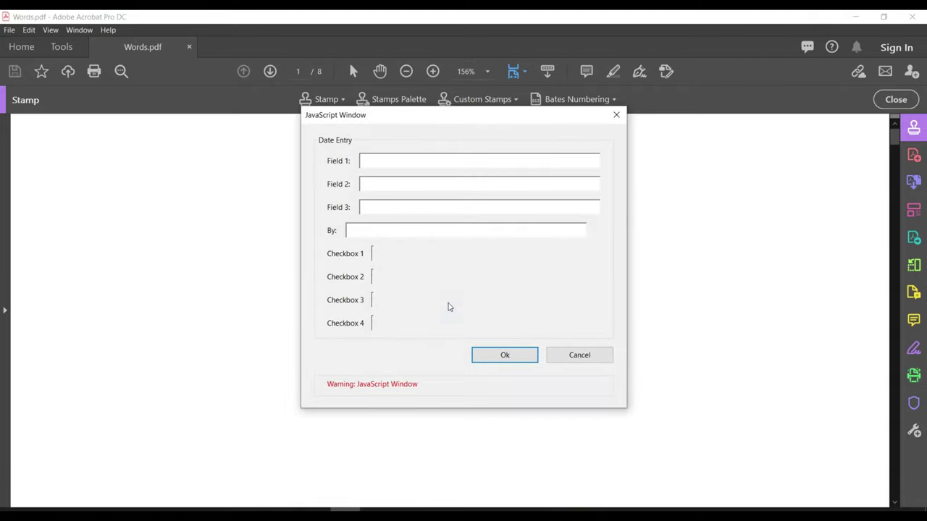
Fill the stamp's data entry dialog with Field 1, Field 2 and Field 3 in the matching fields and the person's name in By
left_click_drag(464, 118, 466, 147)
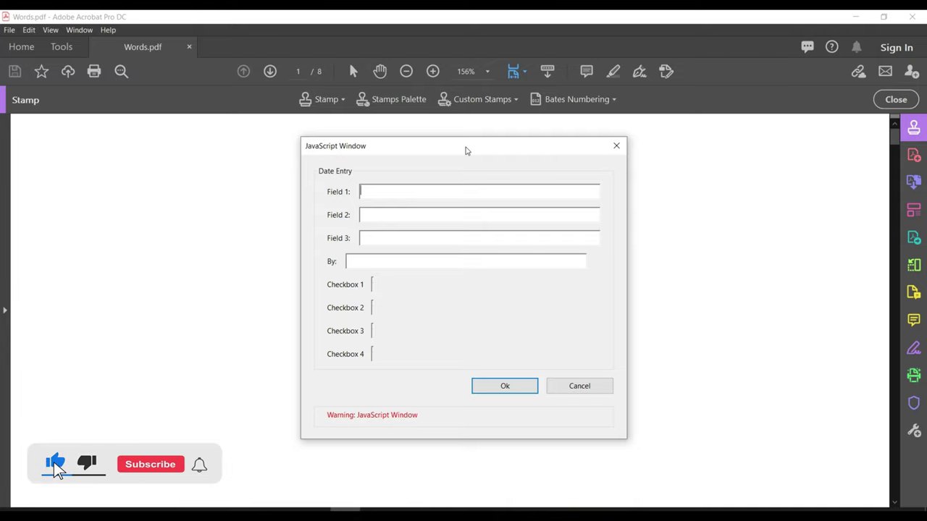
type("Field")
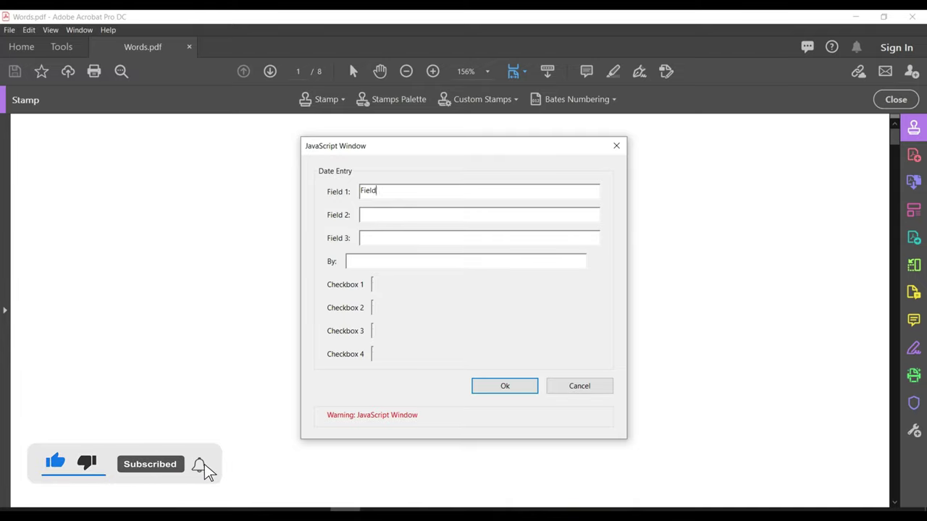
key("Tab")
key("shift+Tab")
key("End")
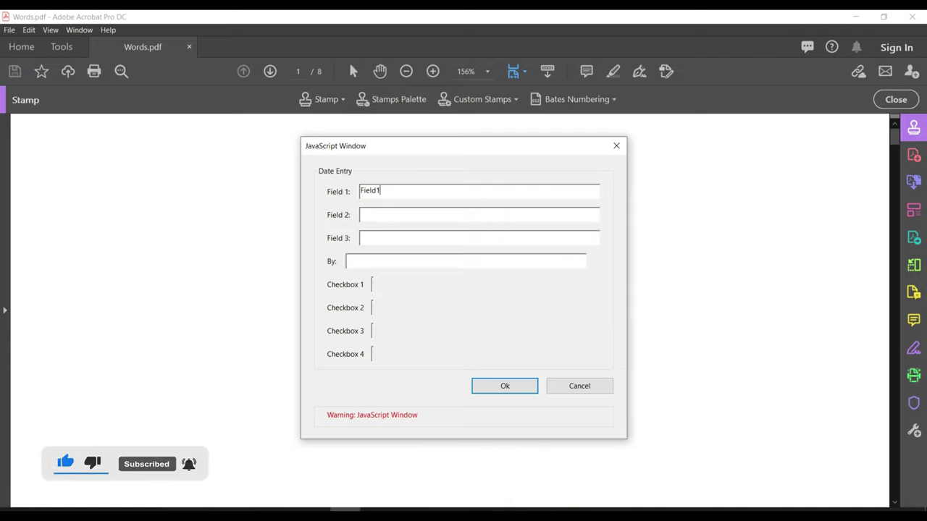
type("1")
key("Tab")
type("Field 2")
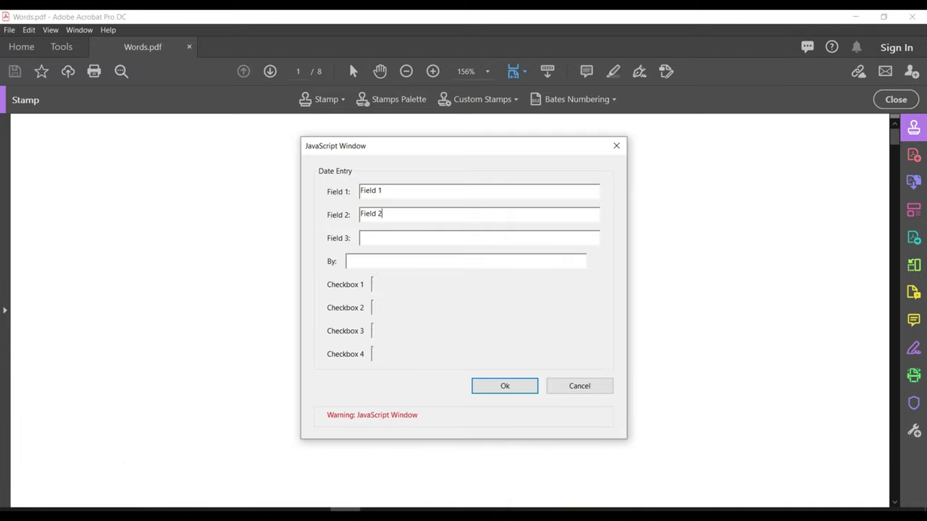
key("Tab")
type("Field 3")
key("Tab")
type("Edgar")
Tick Checkbox 1 through Checkbox 4 in the stamp's data entry dialog and confirm the entries
left_click(349, 309)
left_click(350, 337)
left_click(351, 355)
left_click(350, 331)
left_click(354, 278)
left_click(505, 386)
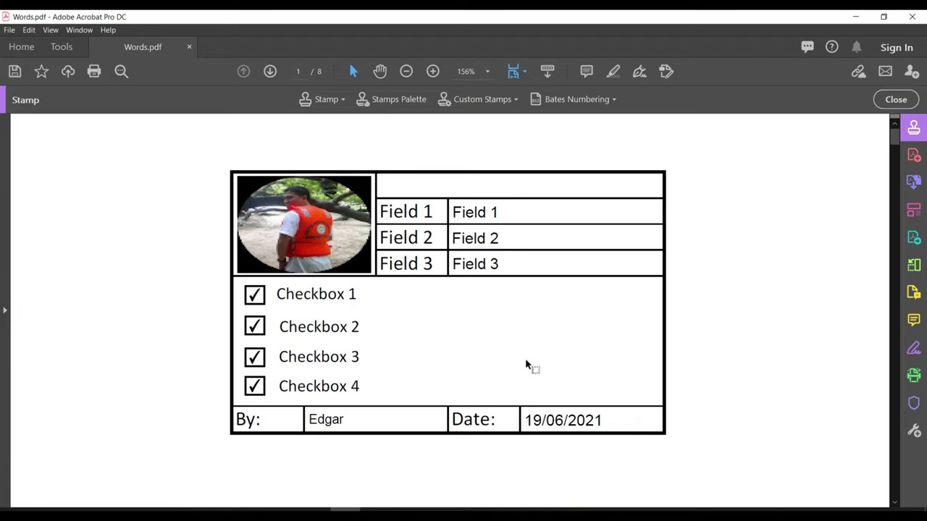
Select the placed stamp, view the JavaScript Debugger console, and close it
left_click(555, 421)
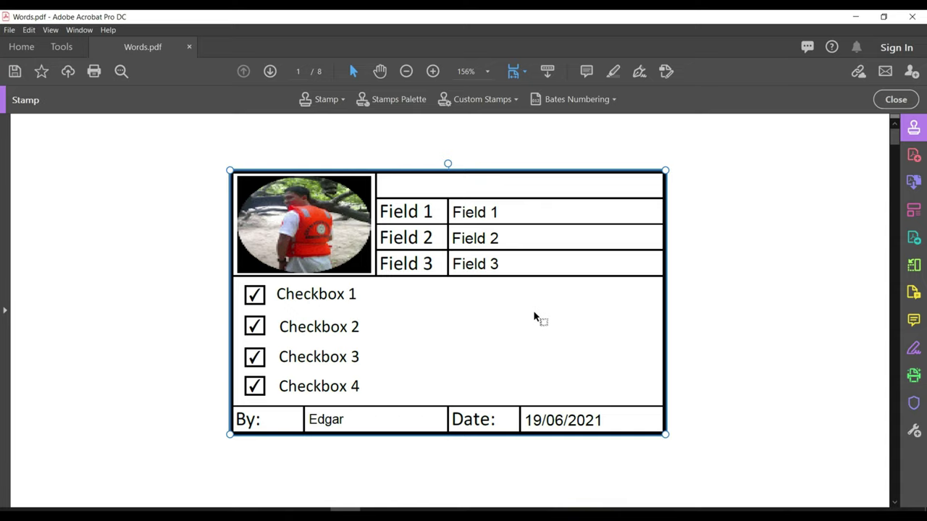
key("ctrl+j")
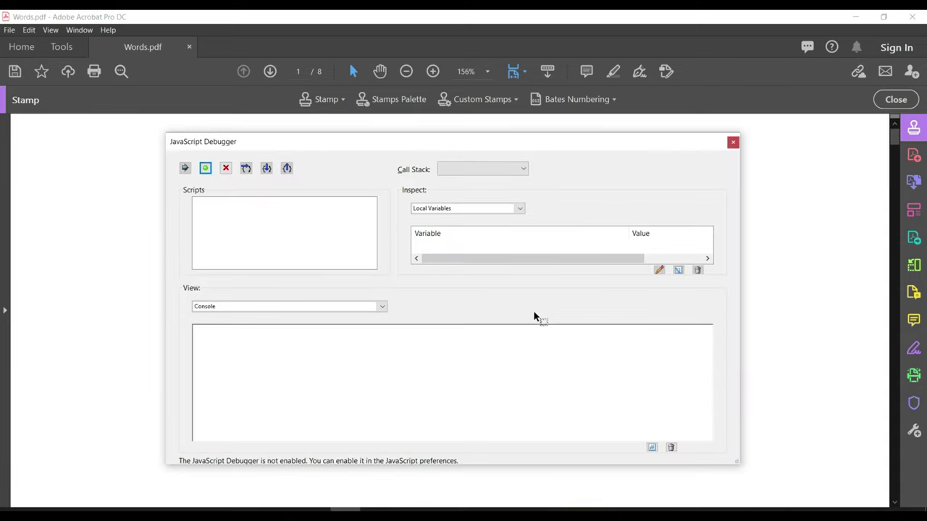
left_click(732, 142)
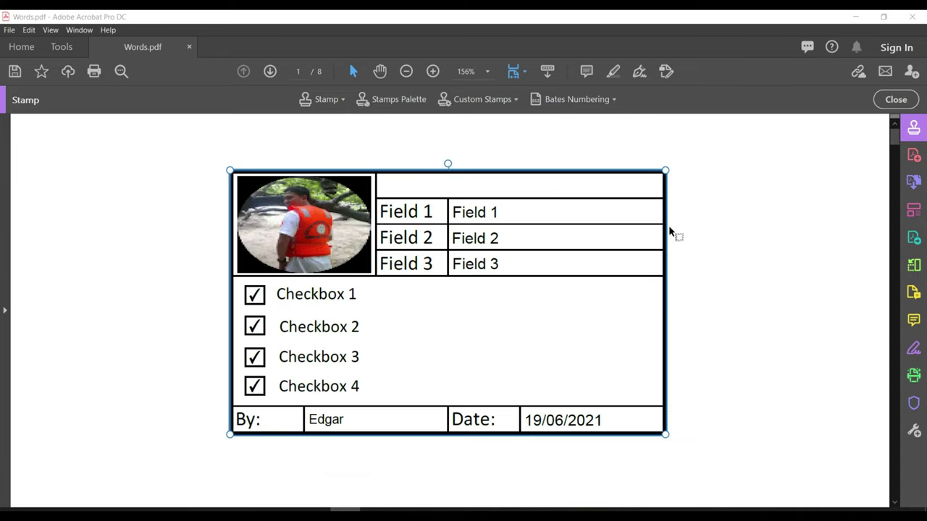